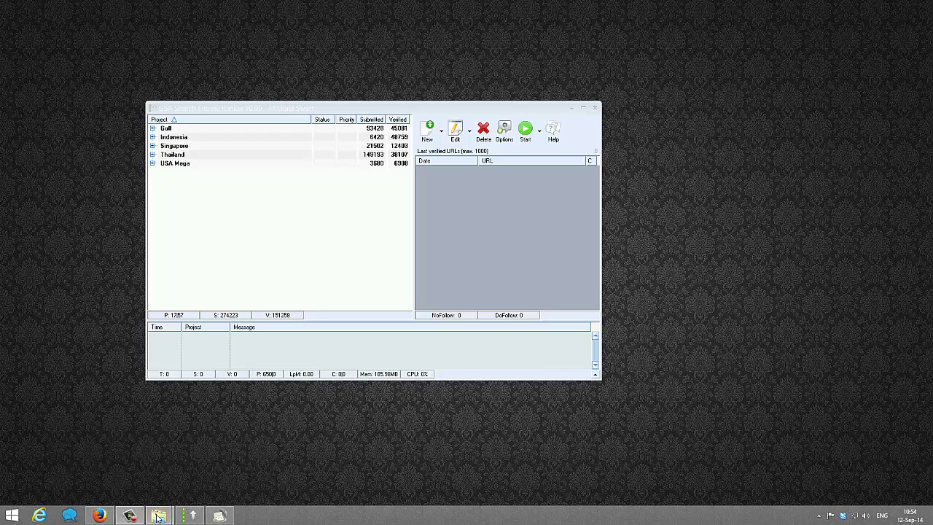
Bring up the Options Update folder window and look through the 5 Tier template files
{"action": "mouse_move", "coordinate": [158, 516]}
{"action": "left_click", "coordinate": [194, 474]}
{"action": "left_click", "coordinate": [239, 127]}
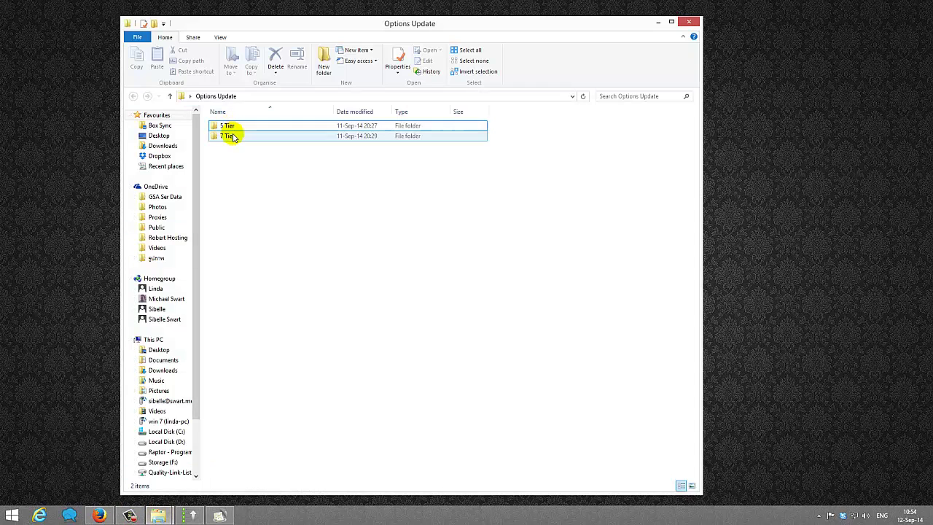
{"action": "double_click", "coordinate": [234, 125]}
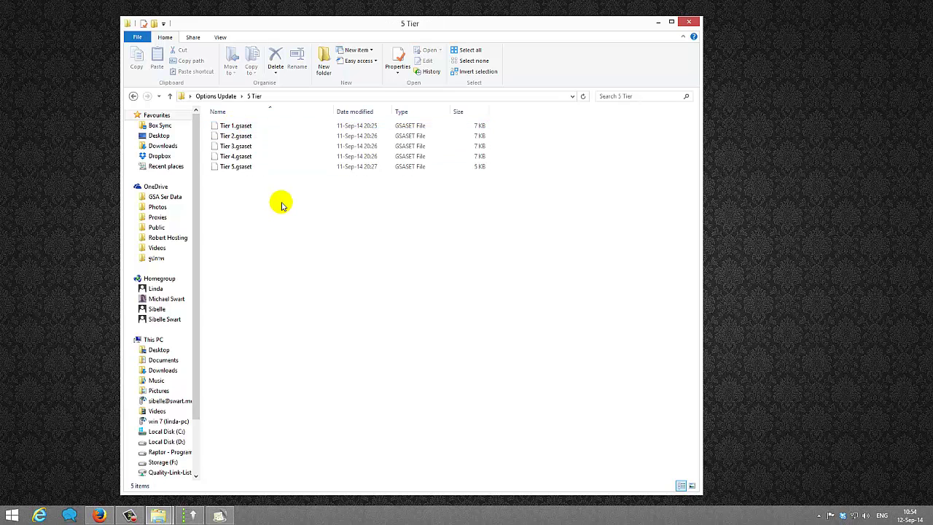
{"action": "left_click", "coordinate": [249, 126]}
{"action": "left_click", "coordinate": [248, 147]}
{"action": "left_click", "coordinate": [247, 148], "text": "ctrl"}
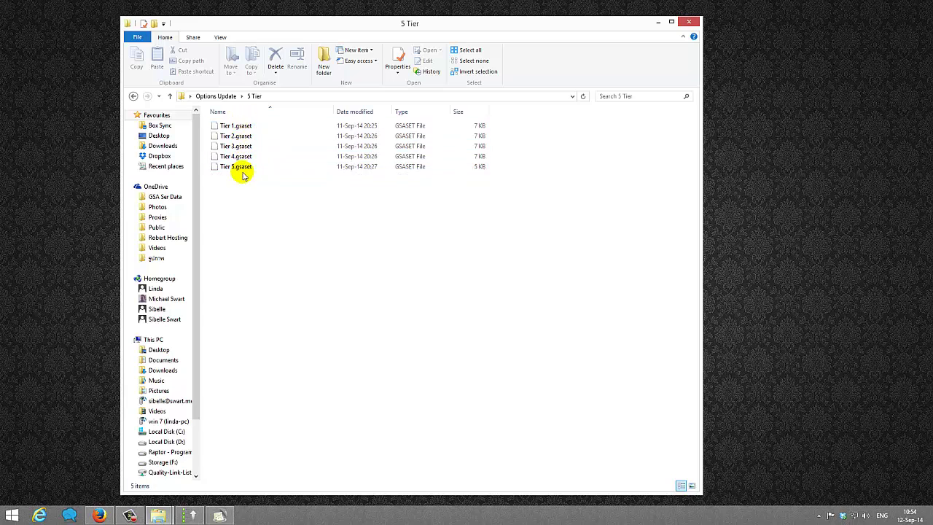
Browse the 7 Tier folder's seven .gsaset templates, go back, and minimise the window
{"action": "left_click", "coordinate": [133, 97]}
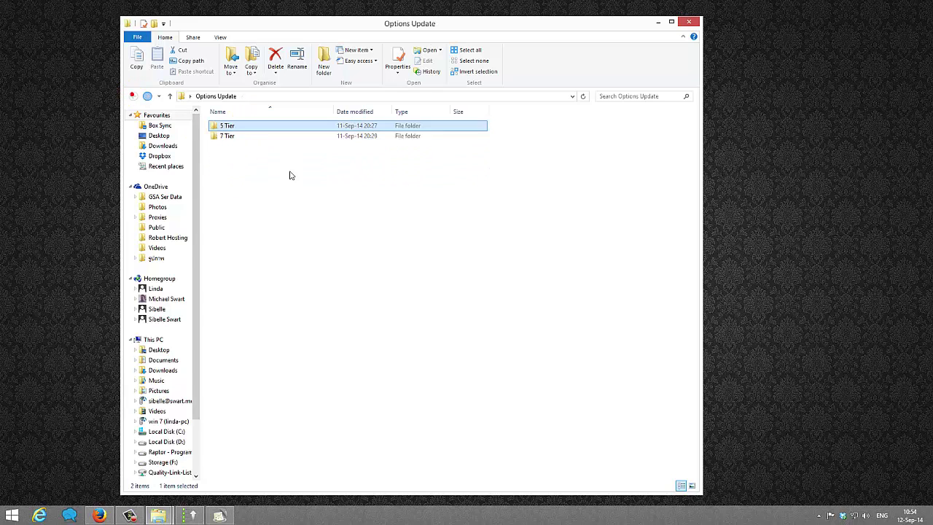
{"action": "double_click", "coordinate": [225, 136]}
{"action": "left_click", "coordinate": [235, 191]}
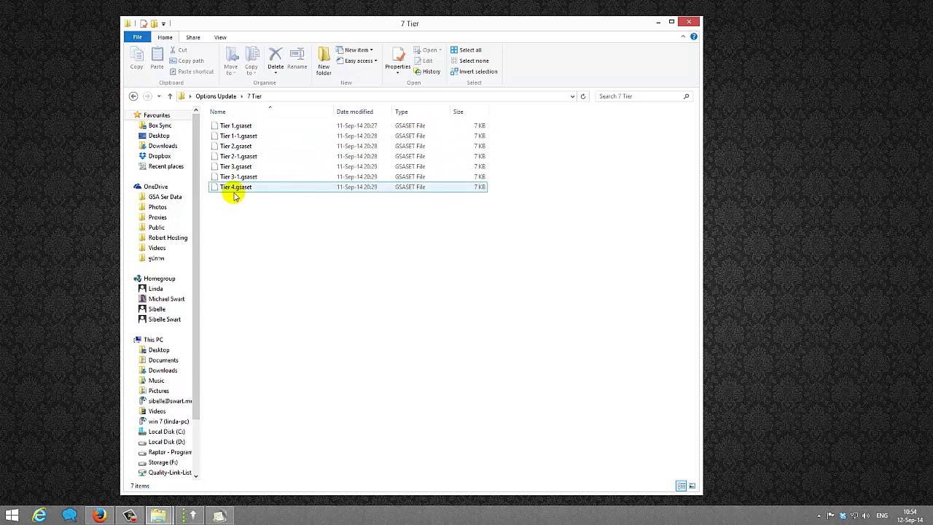
{"action": "left_click", "coordinate": [134, 97]}
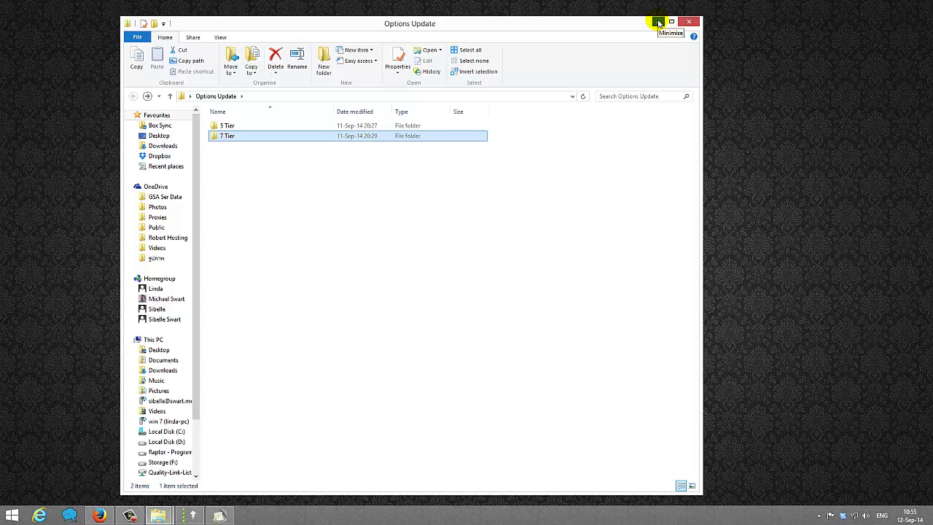
{"action": "left_click", "coordinate": [658, 22]}
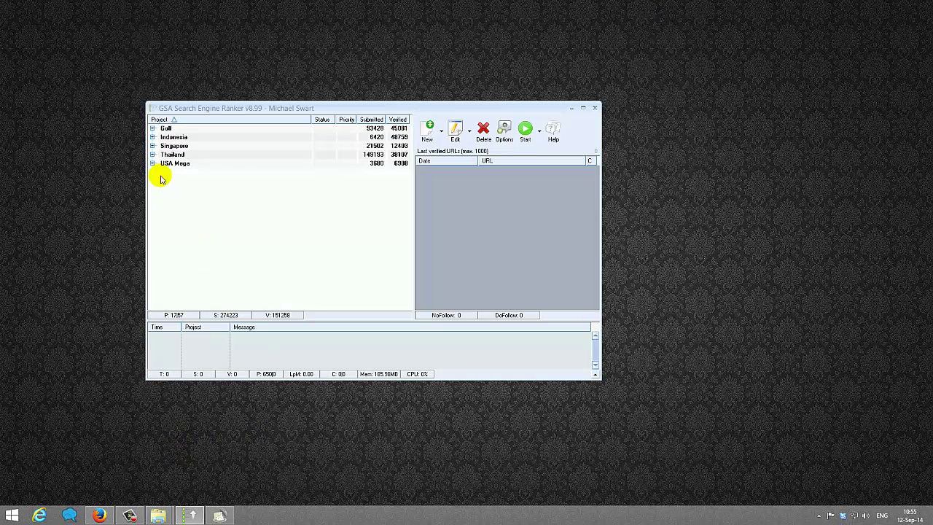
Expand Singapore and open the Singapore Travel - Tier 1 project's settings
{"action": "left_click", "coordinate": [152, 145]}
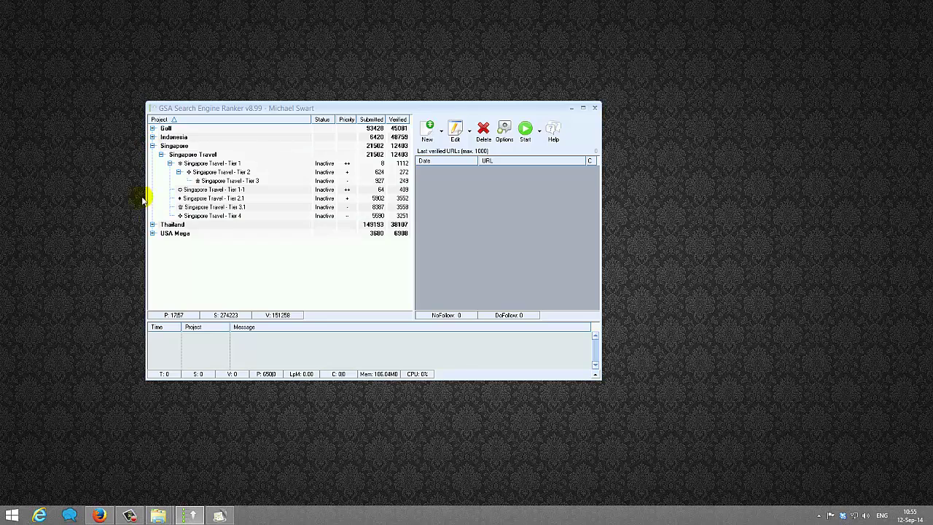
{"action": "left_click", "coordinate": [232, 166]}
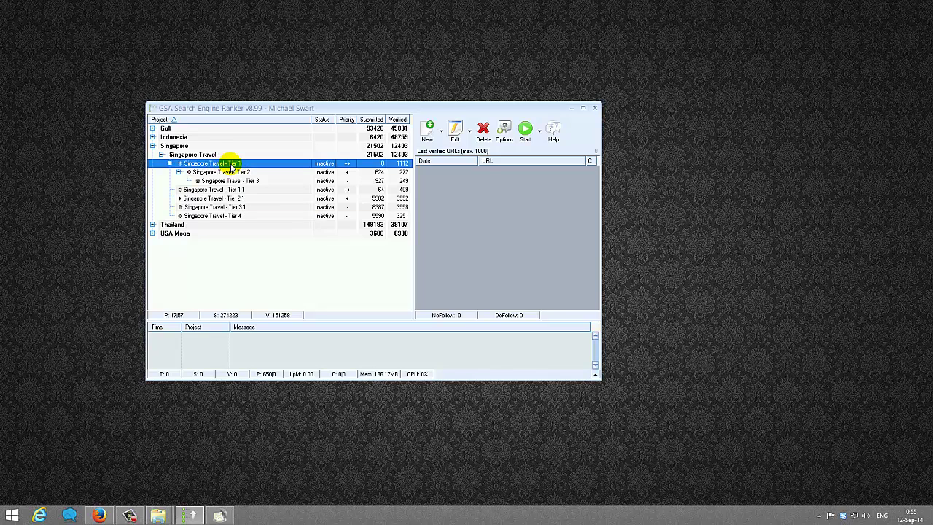
{"action": "double_click", "coordinate": [232, 166]}
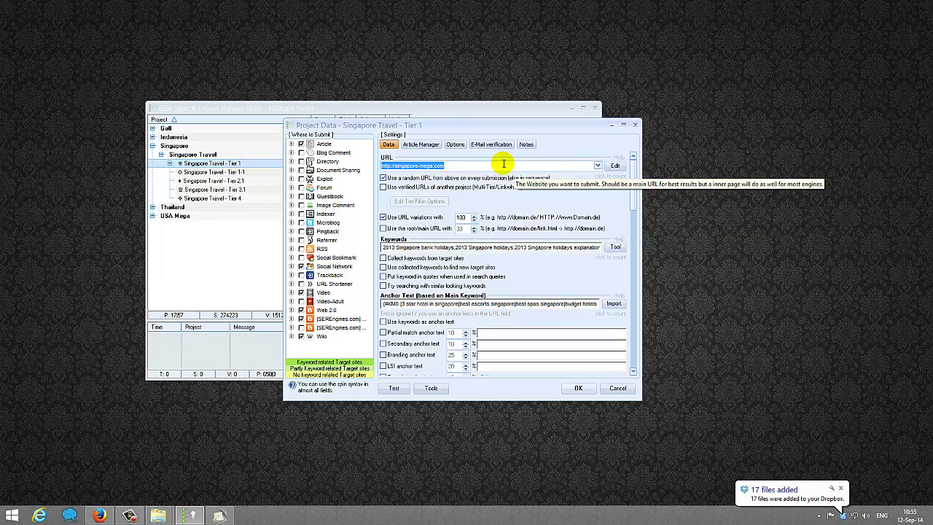
Show the Options page and scroll through the target URL, Scheduled Posting and Filter URLs settings
{"action": "left_click", "coordinate": [455, 144]}
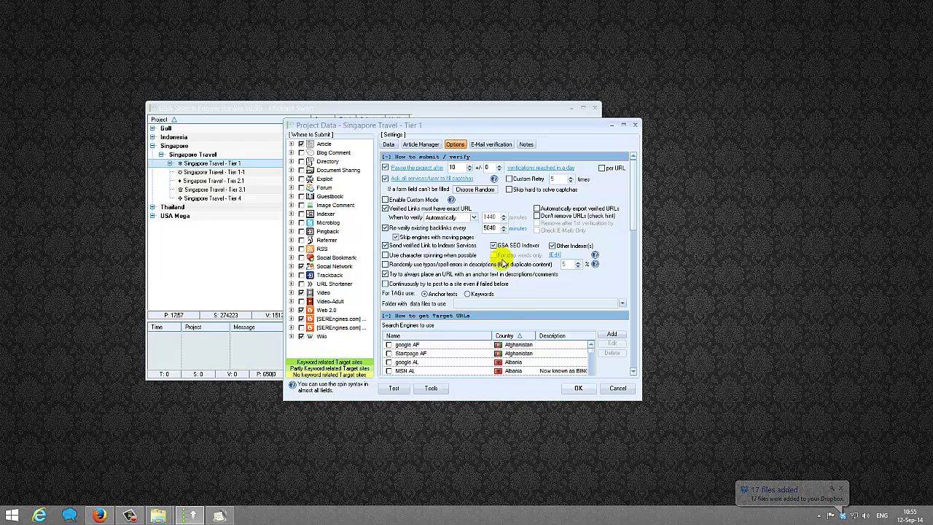
{"action": "left_click", "coordinate": [635, 371]}
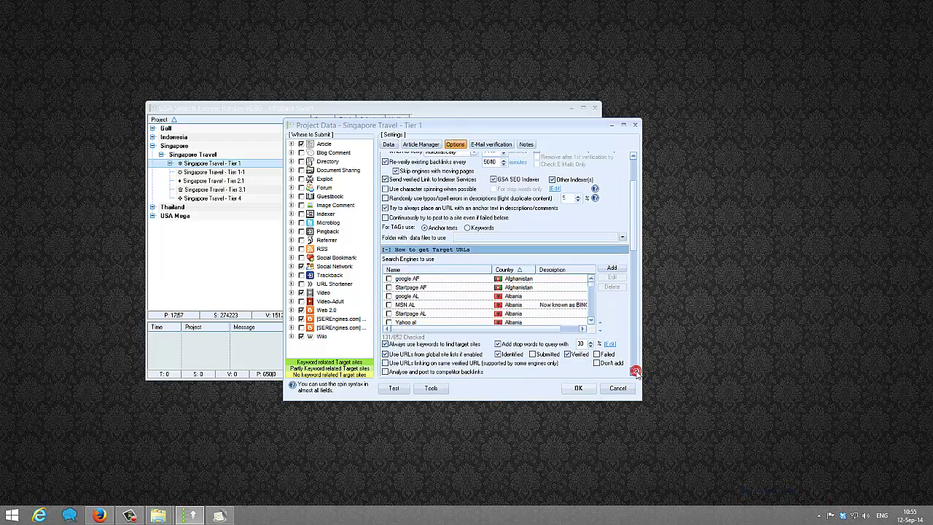
{"action": "left_click", "coordinate": [635, 372]}
{"action": "left_click", "coordinate": [635, 371]}
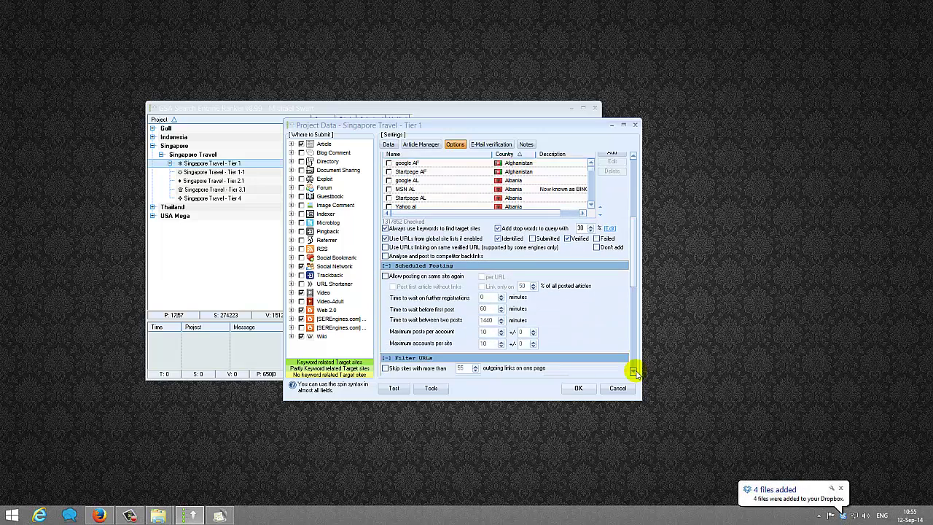
{"action": "left_click_drag", "start_coordinate": [633, 268], "coordinate": [633, 199]}
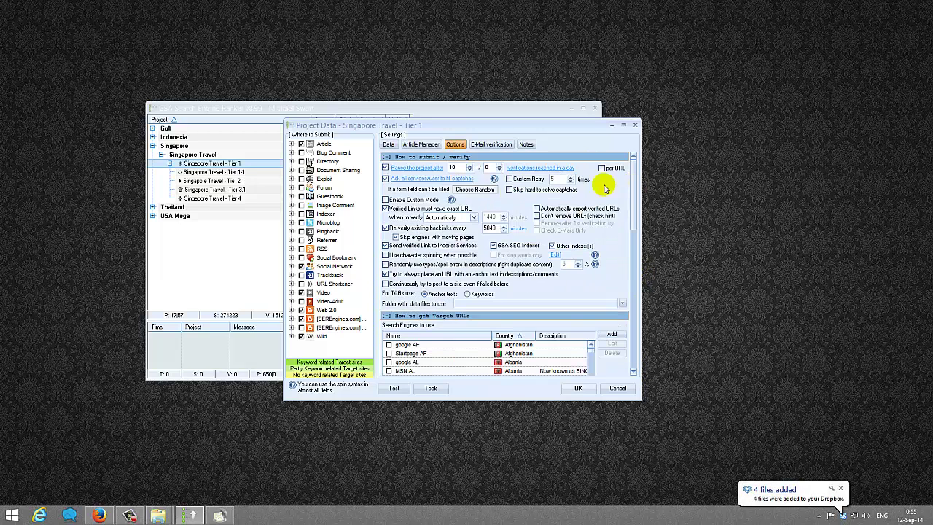
Import options into Tier 1 from Options Update\7 Tier\Tier 1.gsaset via Tools > Import > Options
{"action": "left_click", "coordinate": [431, 389]}
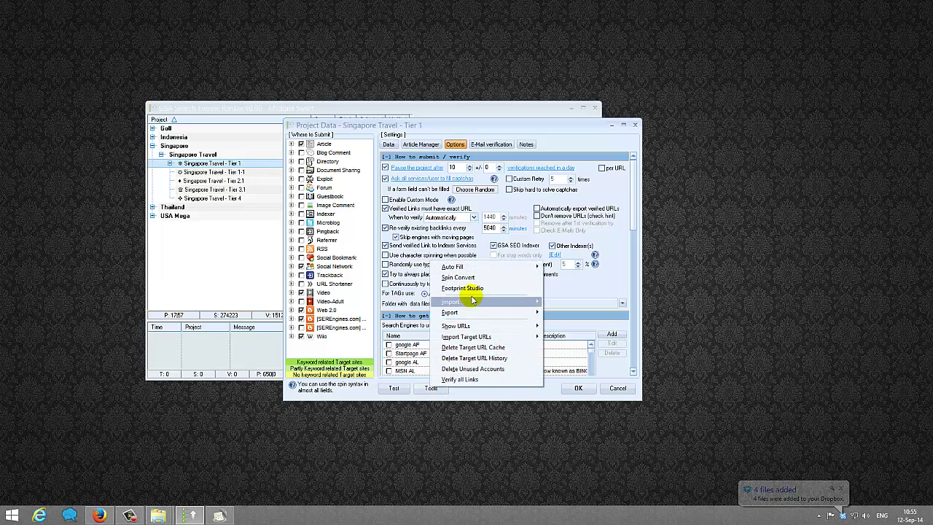
{"action": "mouse_move", "coordinate": [474, 308]}
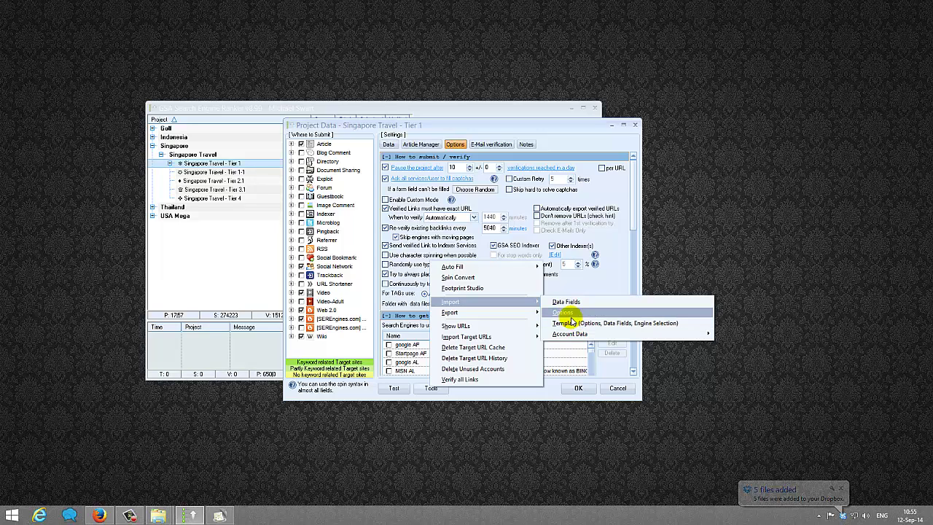
{"action": "left_click", "coordinate": [565, 315]}
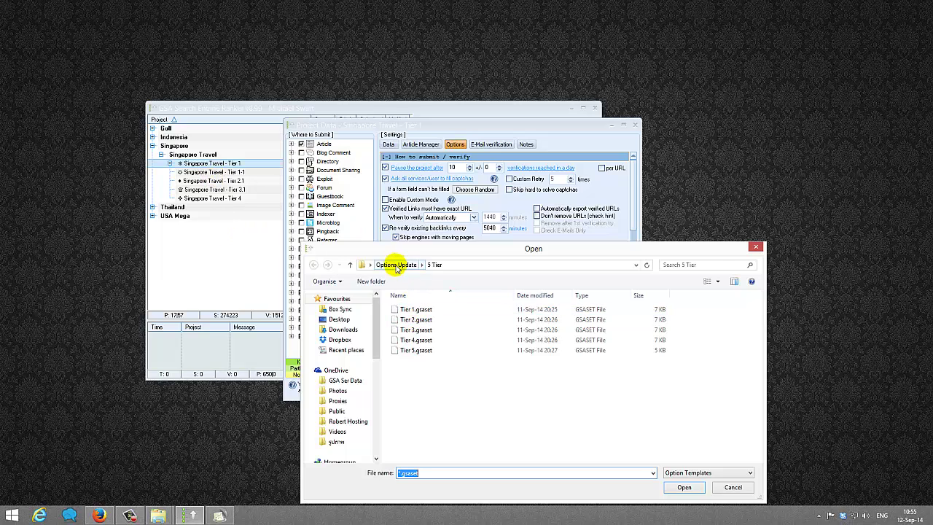
{"action": "left_click", "coordinate": [396, 265]}
{"action": "double_click", "coordinate": [405, 320]}
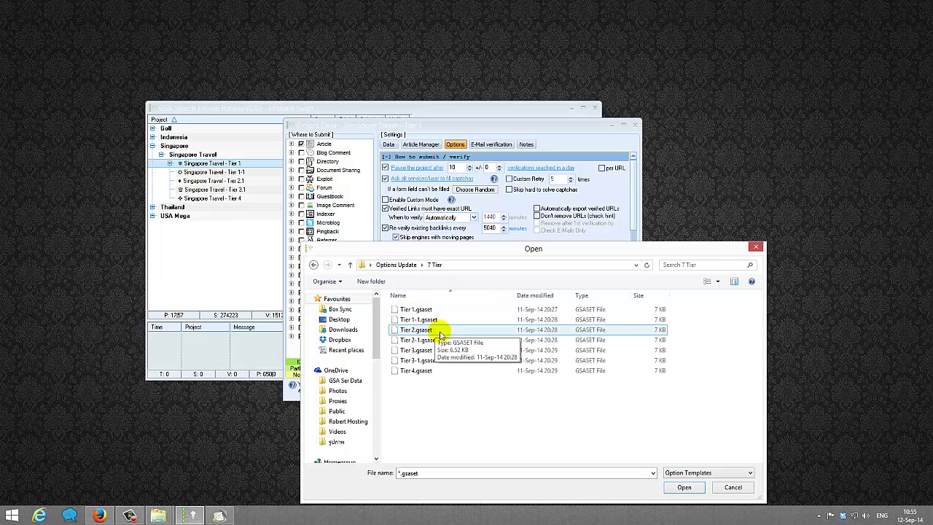
{"action": "double_click", "coordinate": [419, 311]}
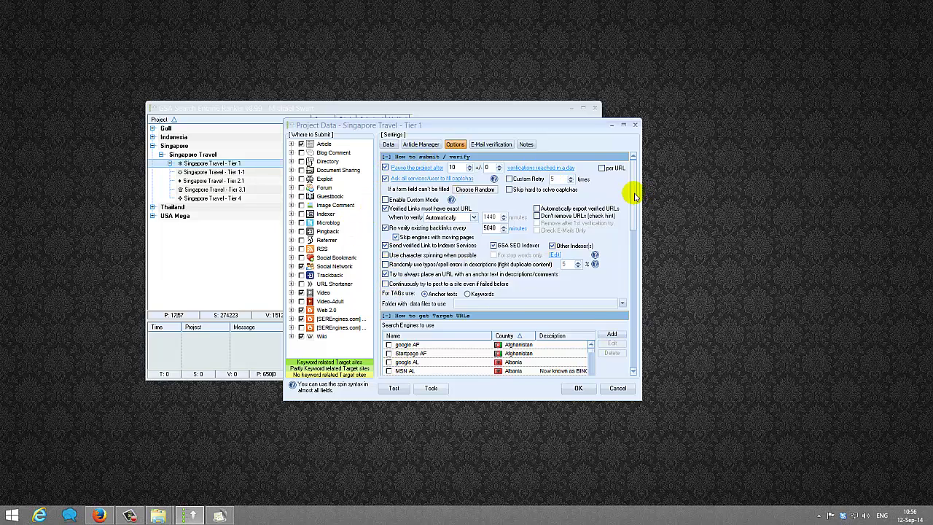
Save Tier 1's settings, skipping the spin syntax check and keyword warning, then collapse Singapore
{"action": "scroll", "coordinate": [633, 357], "scroll_direction": "down", "scroll_amount": 5}
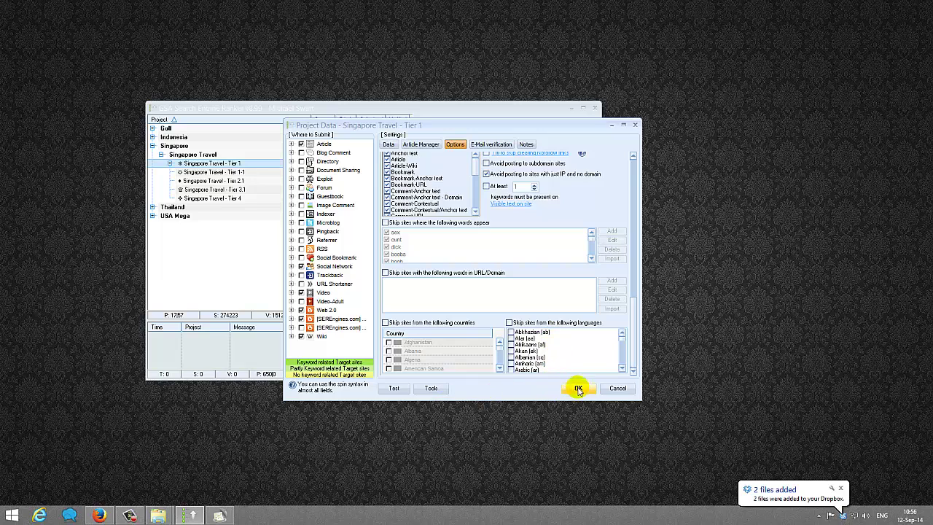
{"action": "left_click", "coordinate": [579, 389]}
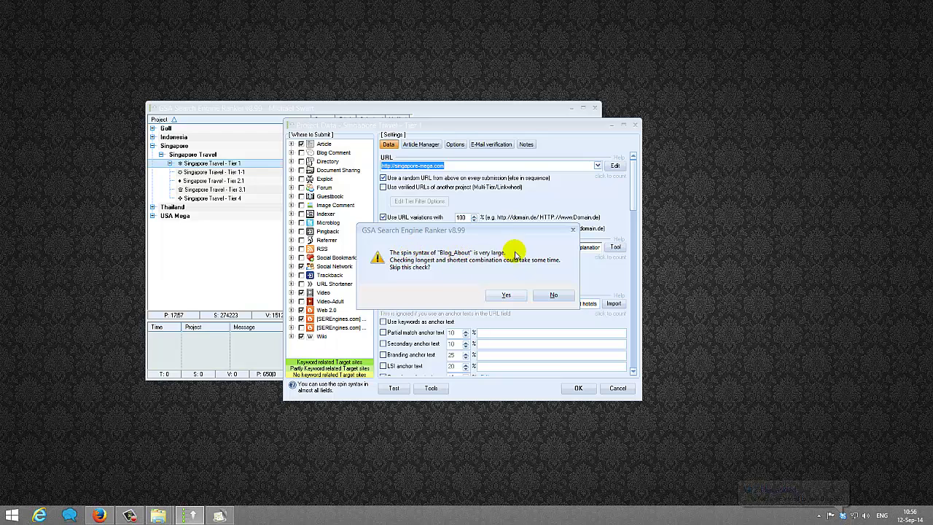
{"action": "left_click", "coordinate": [508, 295]}
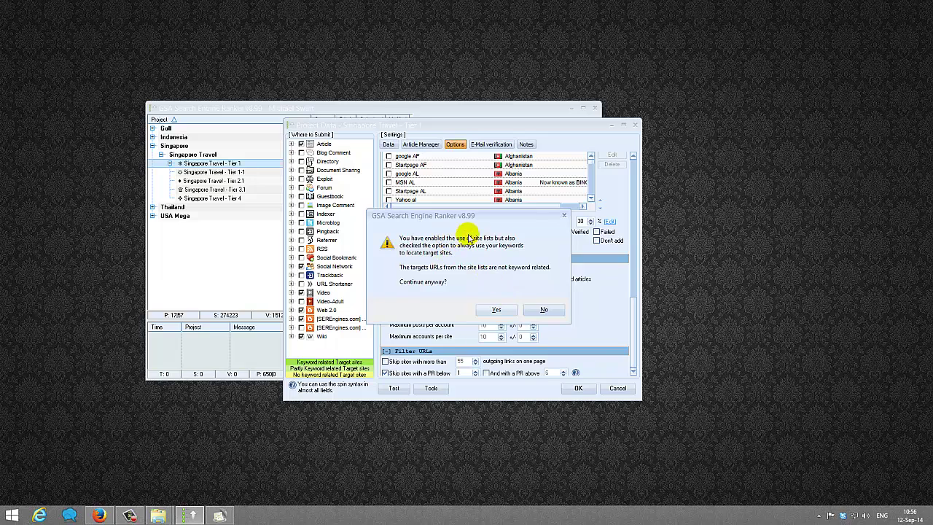
{"action": "left_click", "coordinate": [495, 308]}
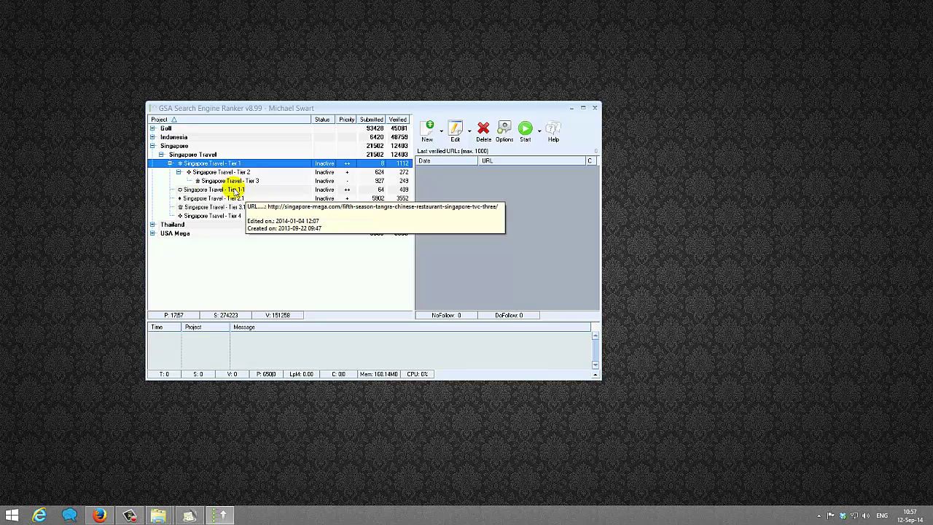
{"action": "left_click", "coordinate": [153, 147]}
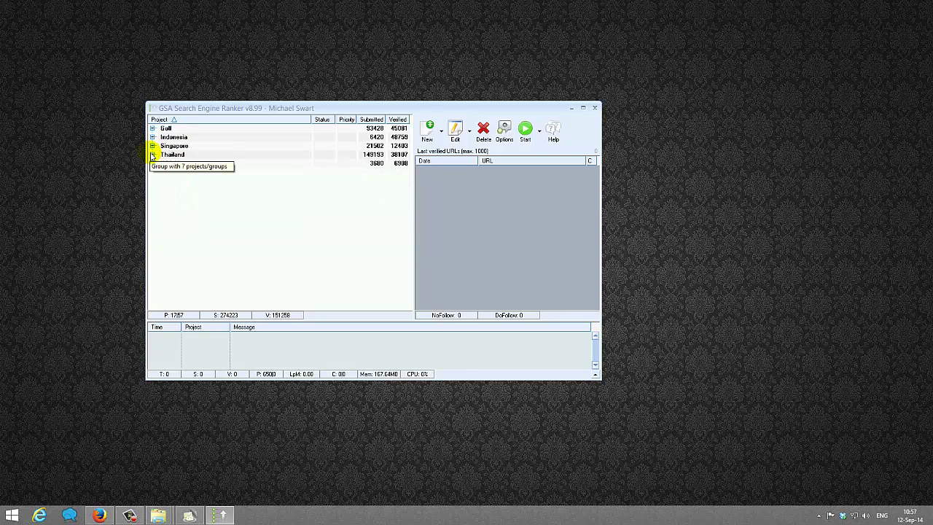
Expand the USA Mega group to show its city tier chains
{"action": "left_click", "coordinate": [153, 163]}
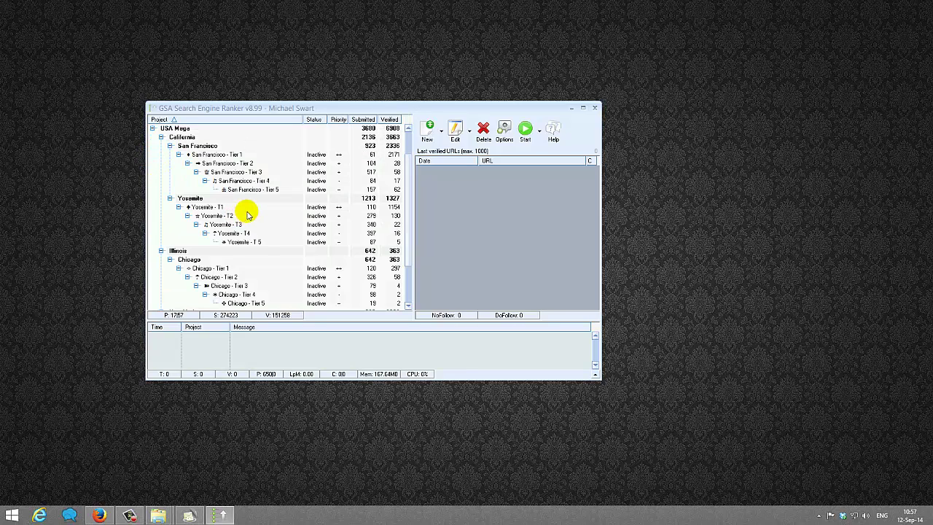
{"action": "scroll", "coordinate": [412, 188], "scroll_direction": "down", "scroll_amount": 3}
{"action": "scroll", "coordinate": [415, 219], "scroll_direction": "up", "scroll_amount": 4}
{"action": "left_click_drag", "start_coordinate": [409, 169], "coordinate": [418, 151]}
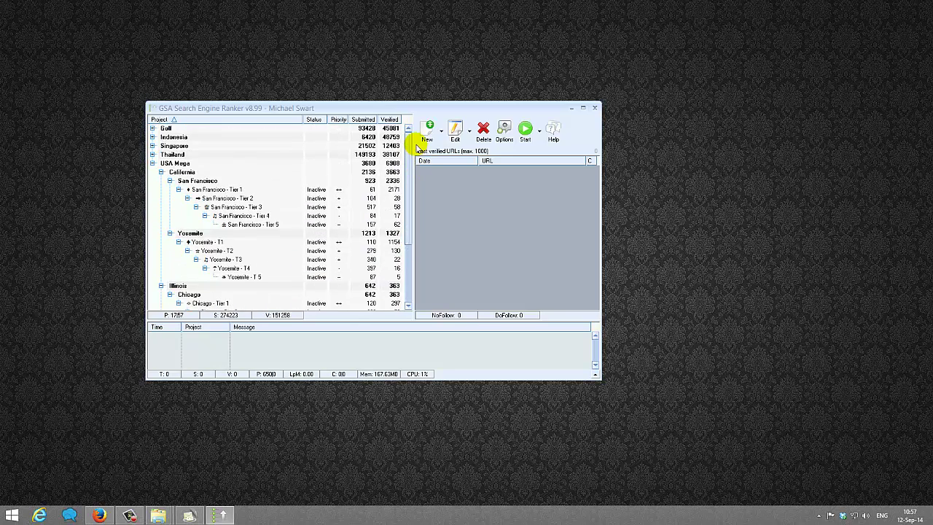
{"action": "scroll", "coordinate": [413, 177], "scroll_direction": "down", "scroll_amount": 1}
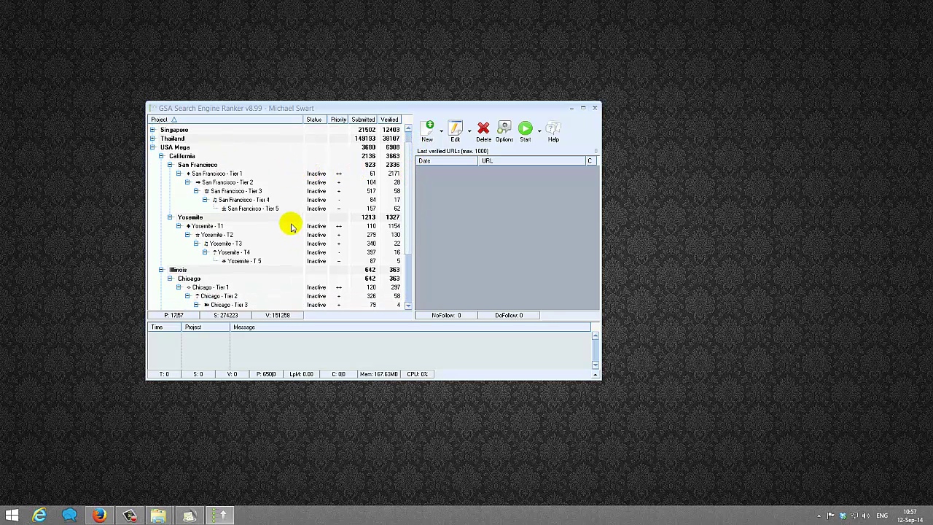
Ctrl-select San Francisco - Tier 1, Yosemite - T1, Chicago - Tier 1 and New York City - T1
{"action": "left_click", "coordinate": [226, 173]}
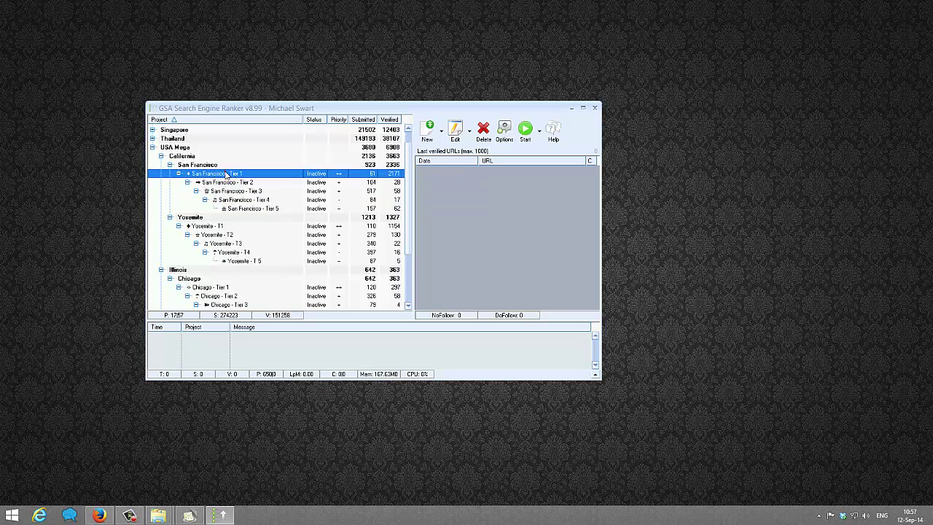
{"action": "mouse_move", "coordinate": [217, 227]}
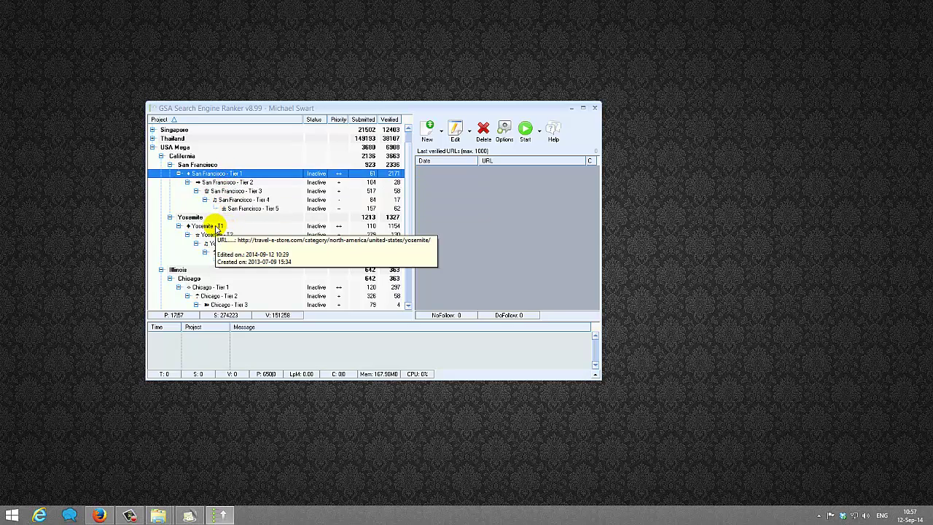
{"action": "left_click", "coordinate": [217, 226], "text": "ctrl"}
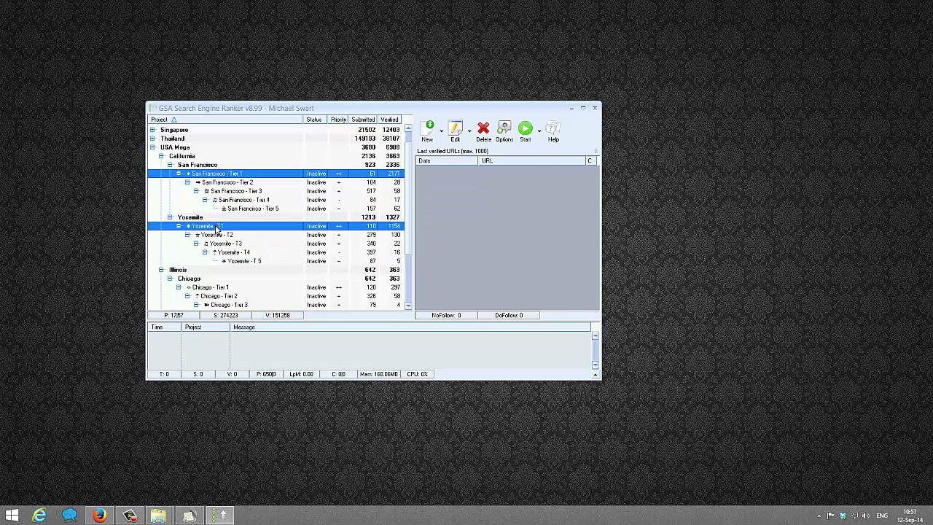
{"action": "left_click", "coordinate": [217, 289], "text": "ctrl"}
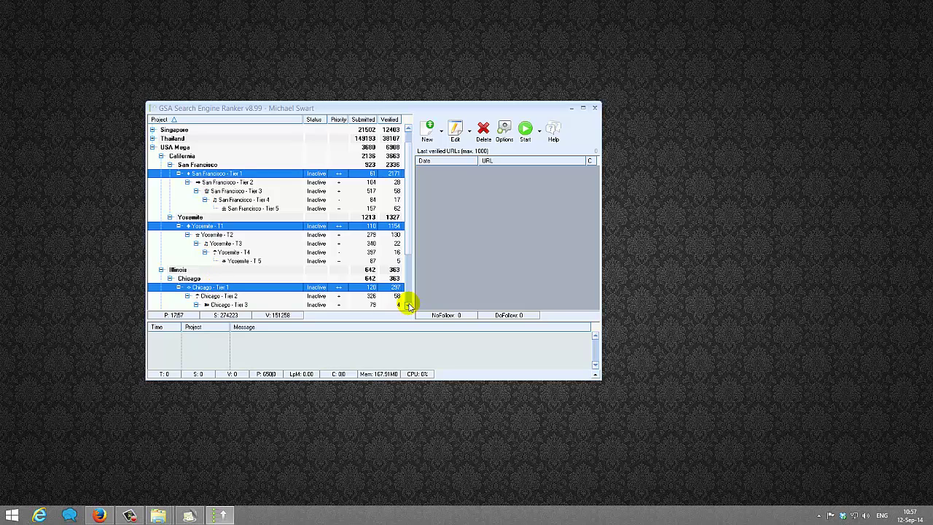
{"action": "scroll", "coordinate": [409, 305], "scroll_direction": "down", "scroll_amount": 3}
{"action": "left_click", "coordinate": [226, 270], "text": "ctrl"}
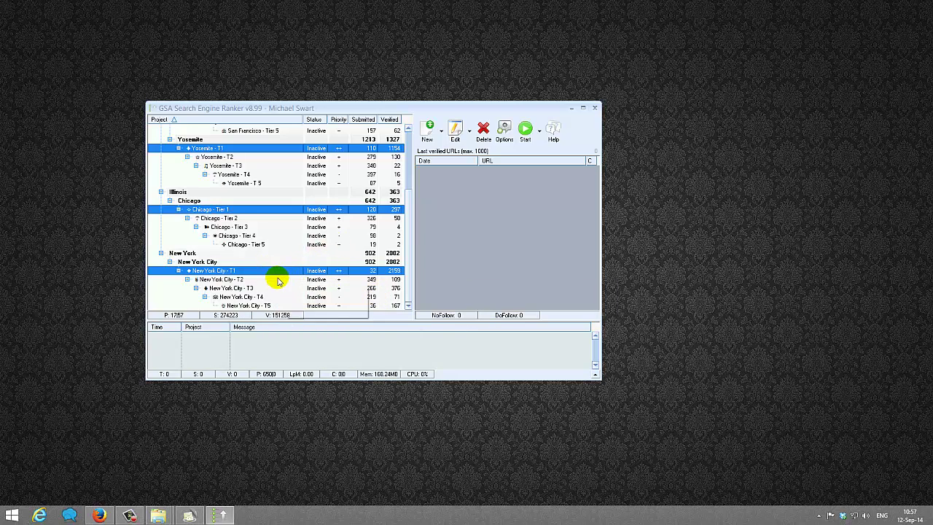
Choose Modify Project > Edit Only Engines/Options for the four selected Tier 1 projects
{"action": "right_click", "coordinate": [262, 273]}
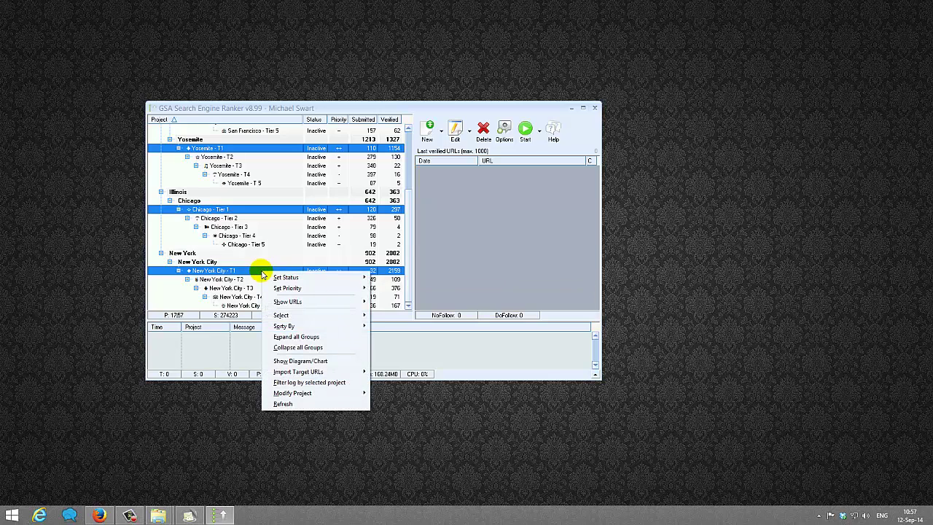
{"action": "mouse_move", "coordinate": [332, 393]}
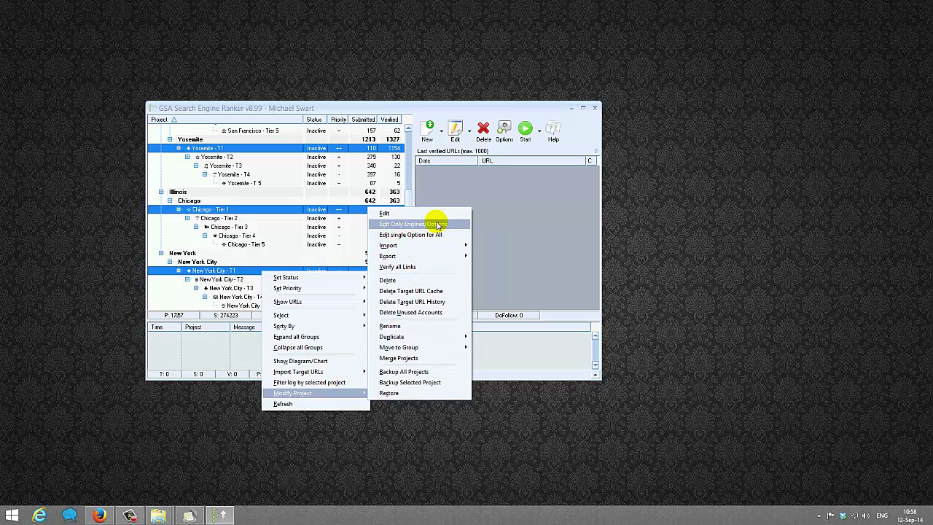
{"action": "left_click", "coordinate": [438, 225]}
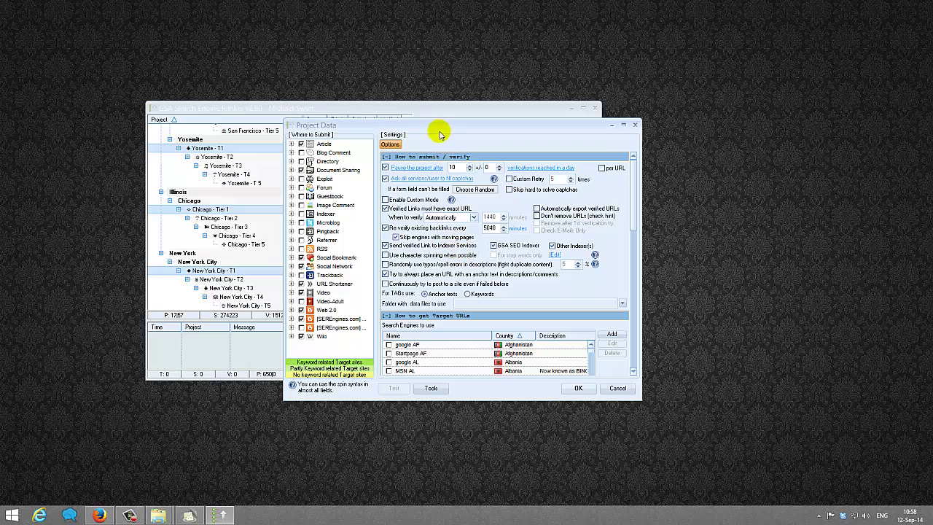
Import options from Options Update\5 Tier\Tier 1.gsaset via Tools > Import > Options
{"action": "left_click", "coordinate": [432, 389]}
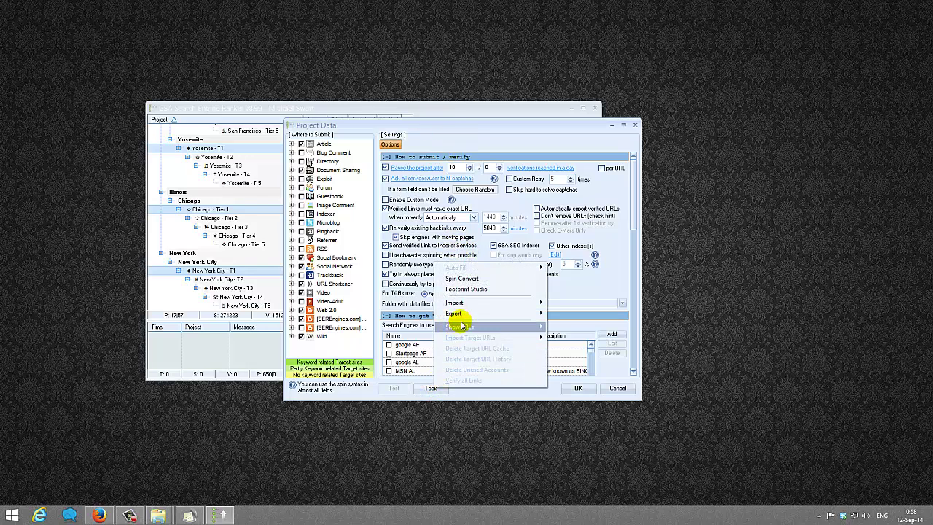
{"action": "mouse_move", "coordinate": [466, 305]}
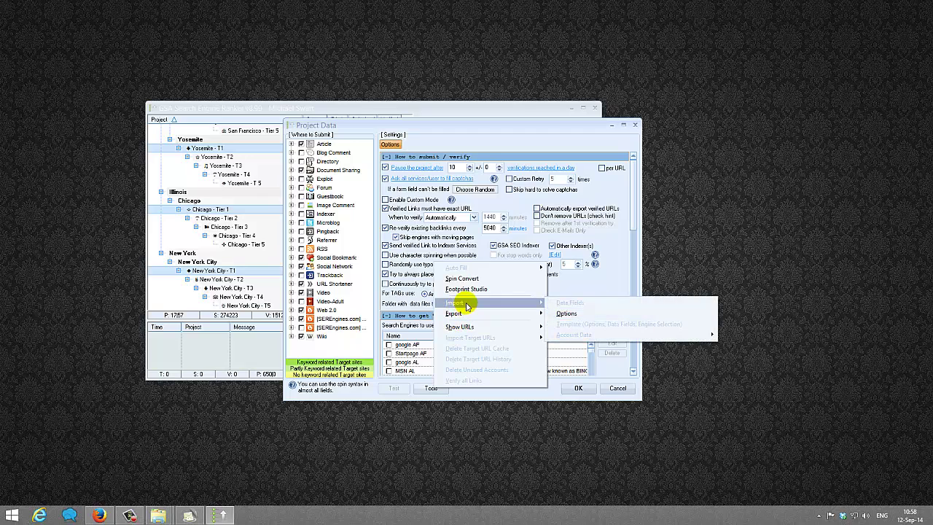
{"action": "left_click", "coordinate": [569, 315]}
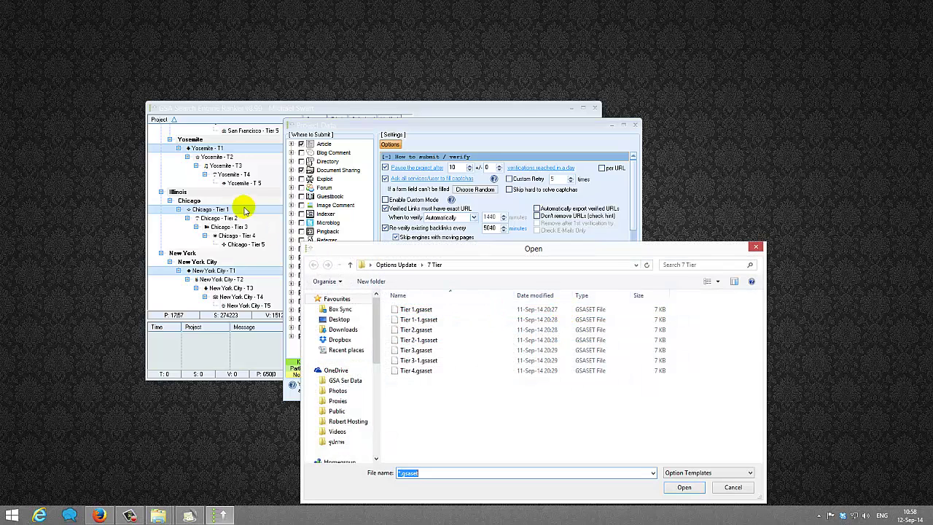
{"action": "left_click", "coordinate": [386, 264]}
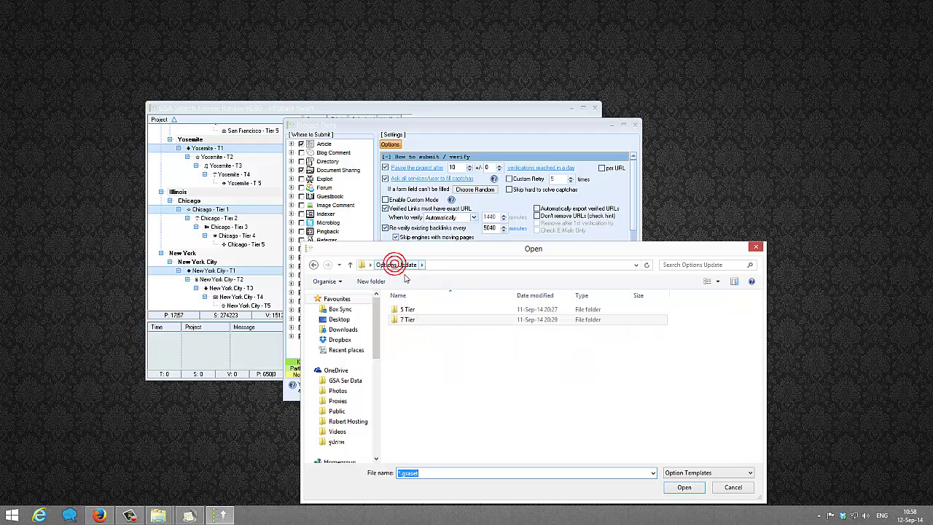
{"action": "double_click", "coordinate": [407, 311]}
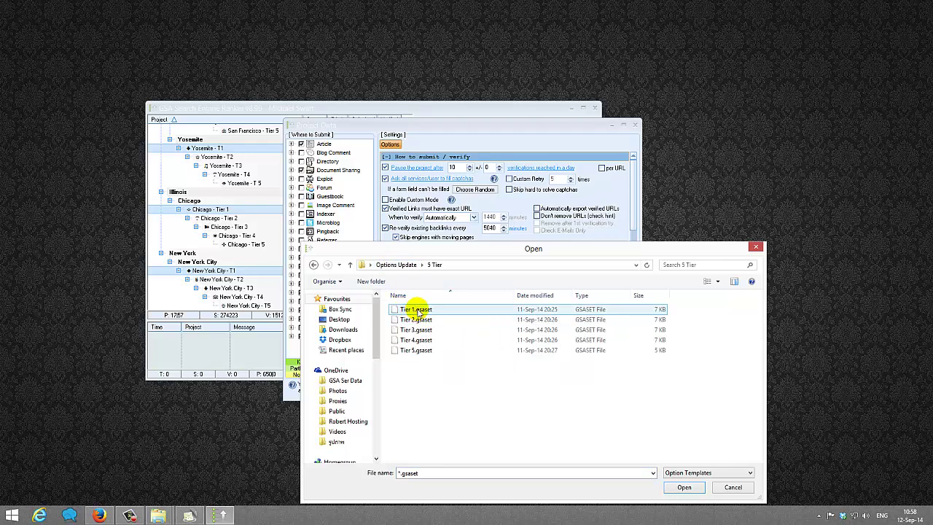
{"action": "double_click", "coordinate": [418, 311]}
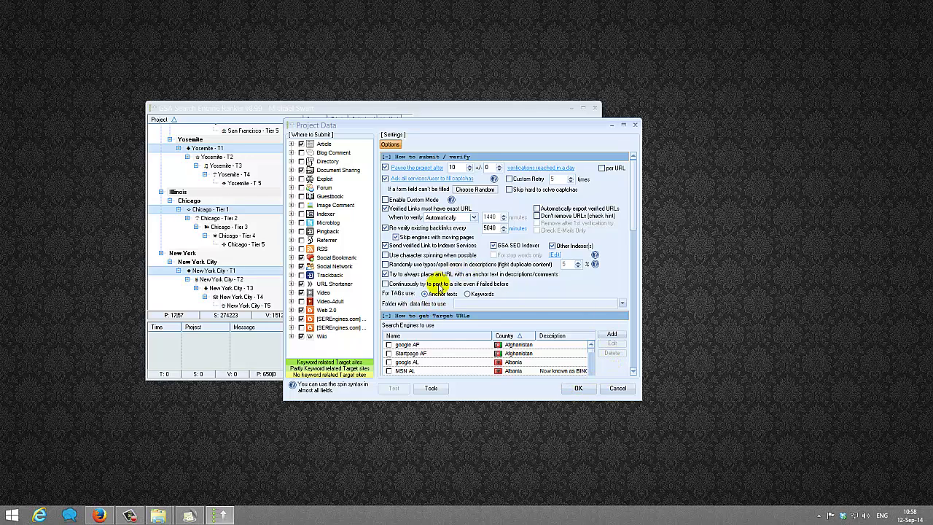
Save the shared settings with OK, accepting the keyword targeting warning
{"action": "left_click", "coordinate": [579, 390]}
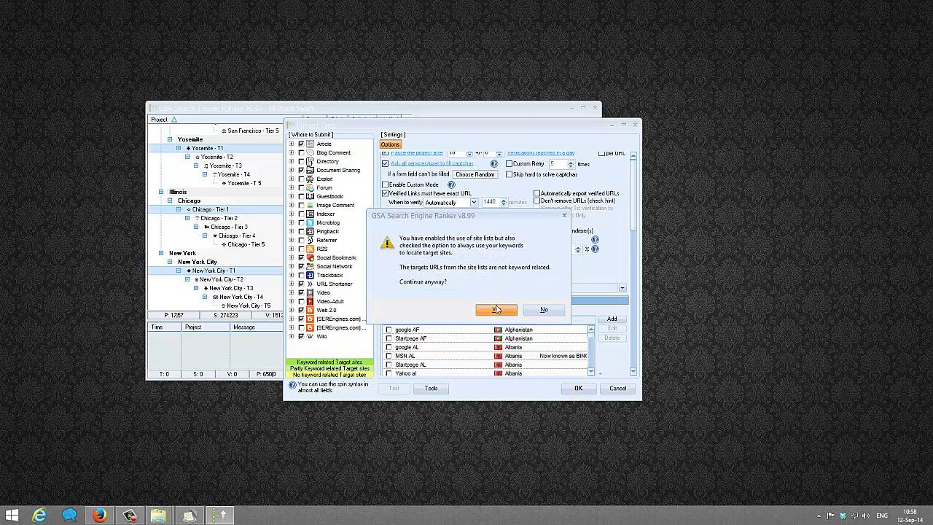
{"action": "left_click", "coordinate": [495, 310]}
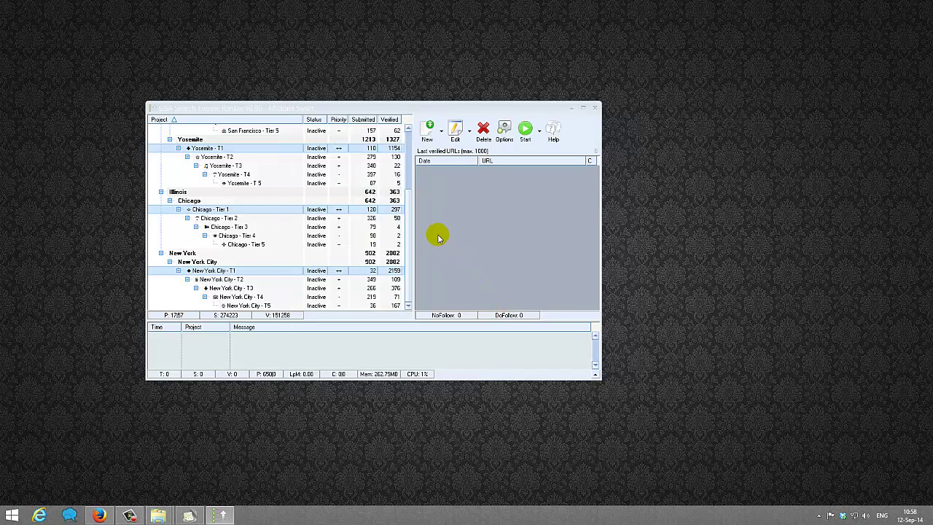
{"action": "left_click", "coordinate": [252, 209]}
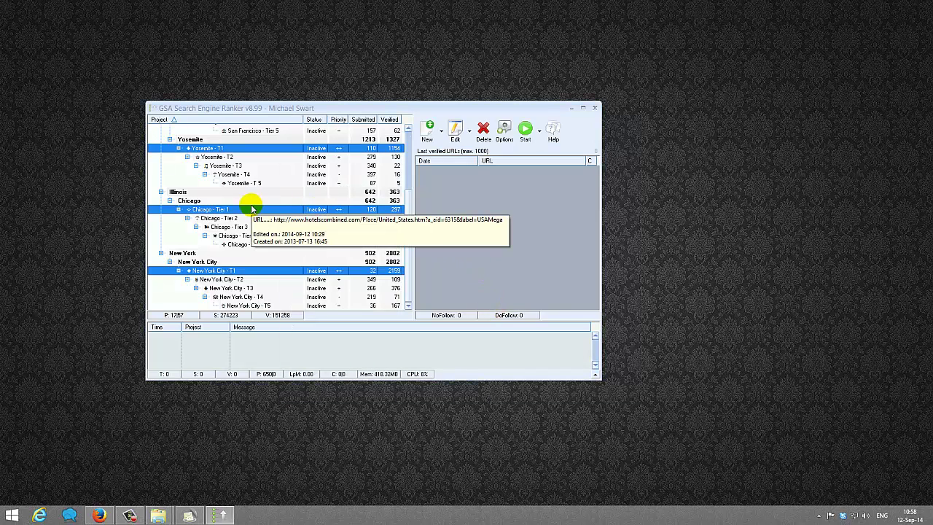